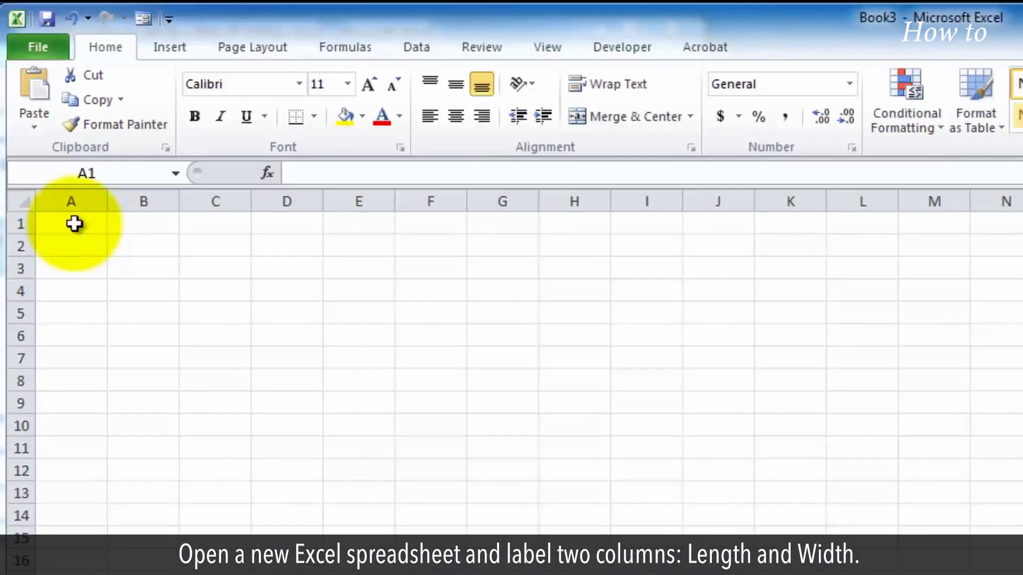
Enter headers Length, Width and Square Feet in A1:C1, with 24 and 35 in row 2.
click(75, 221)
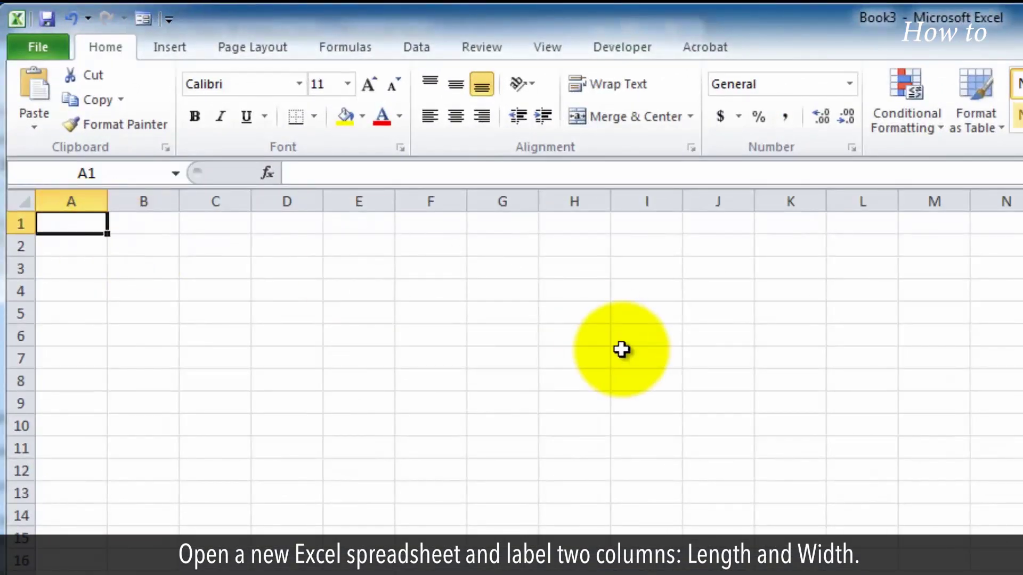
text(Length)
key(Tab)
text(Wi)
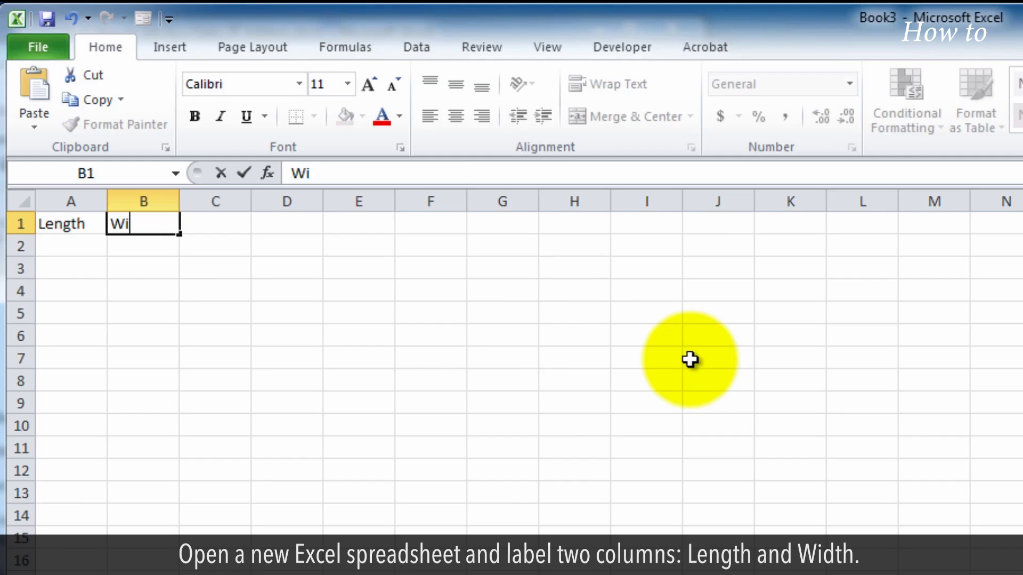
text(dth)
key(Return)
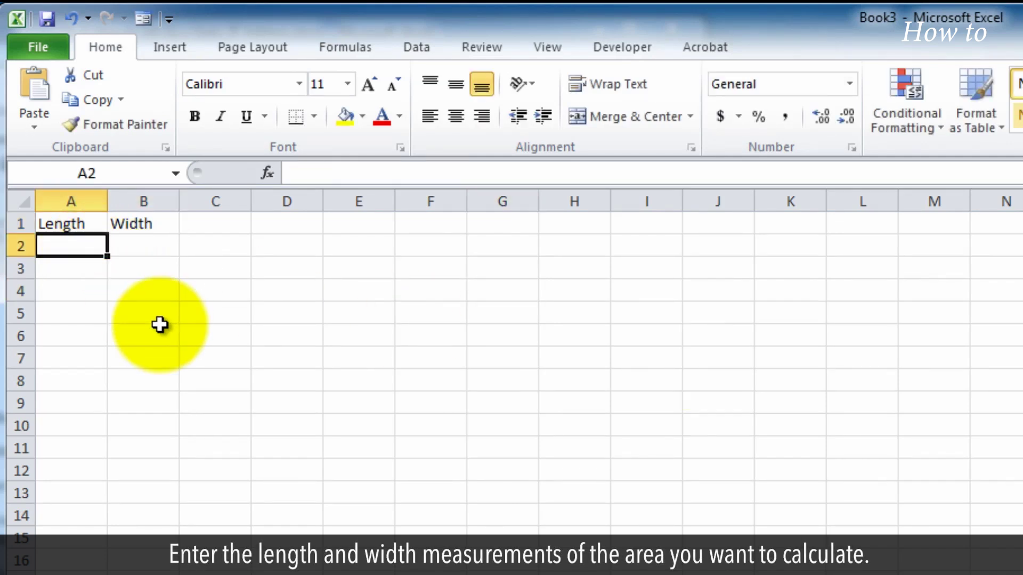
text(24)
click(151, 250)
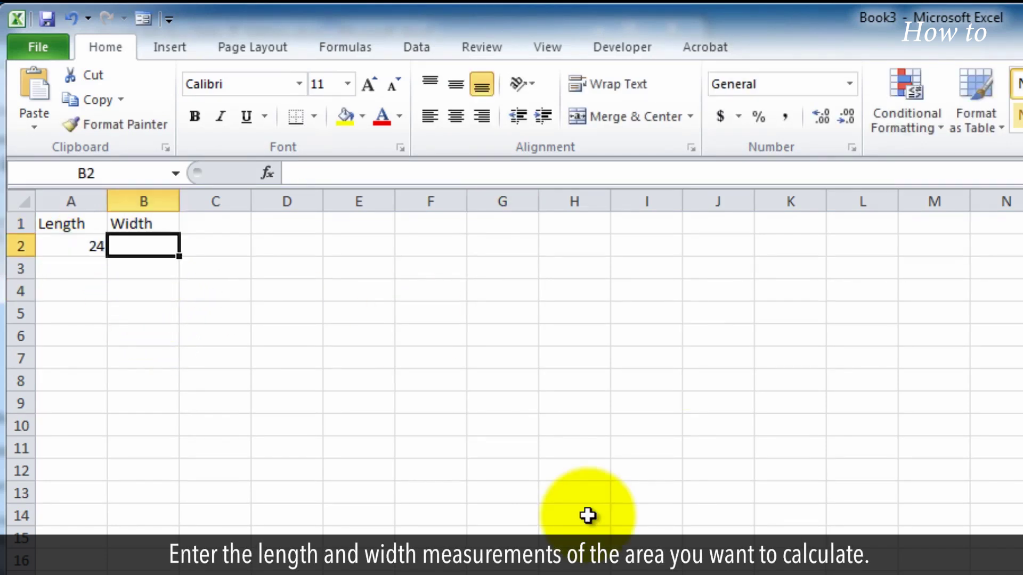
text(35)
click(229, 224)
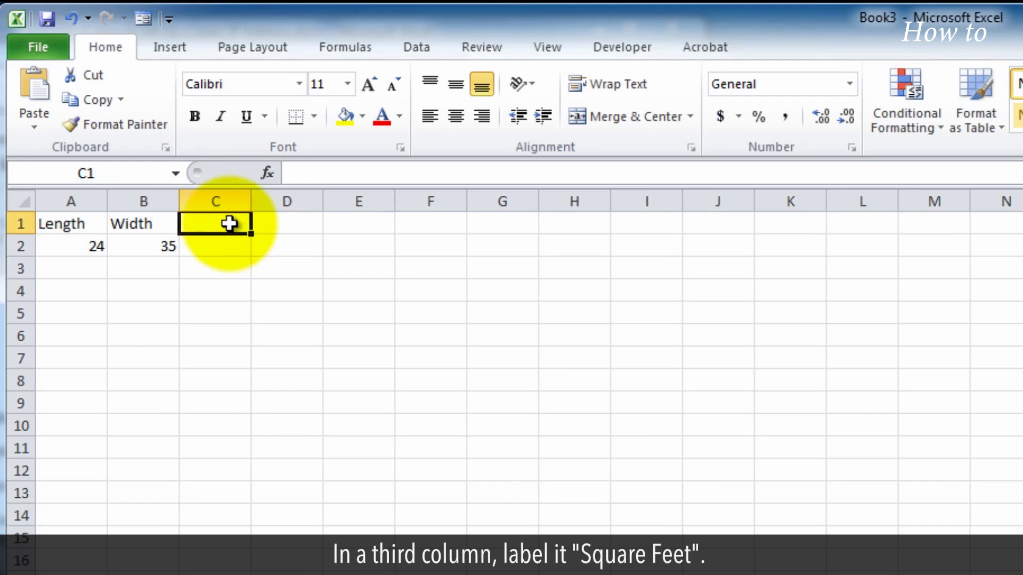
text(Square Feet)
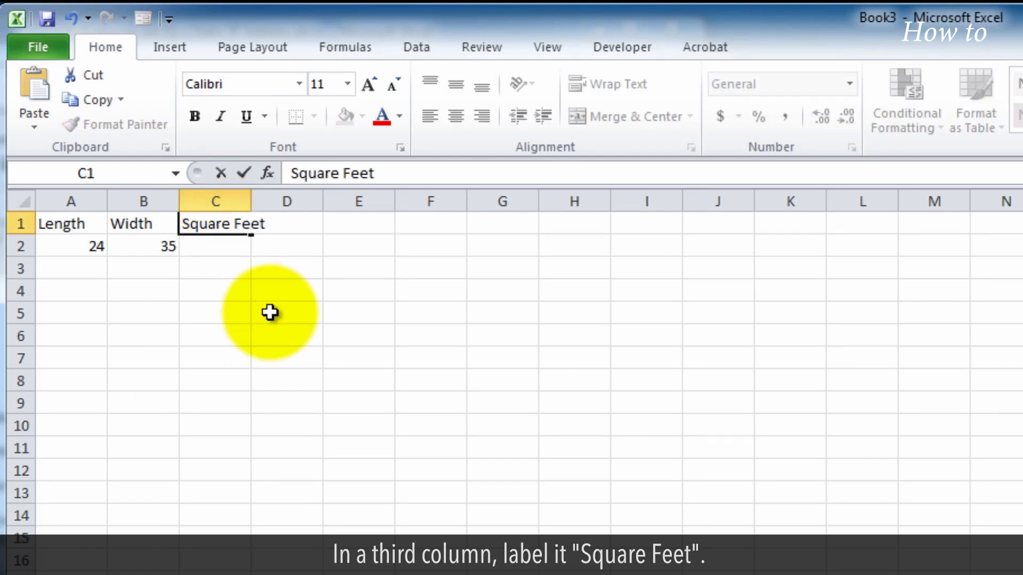
click(269, 312)
Enter =A2*B2 in C2 so it shows an area of 840.
click(206, 250)
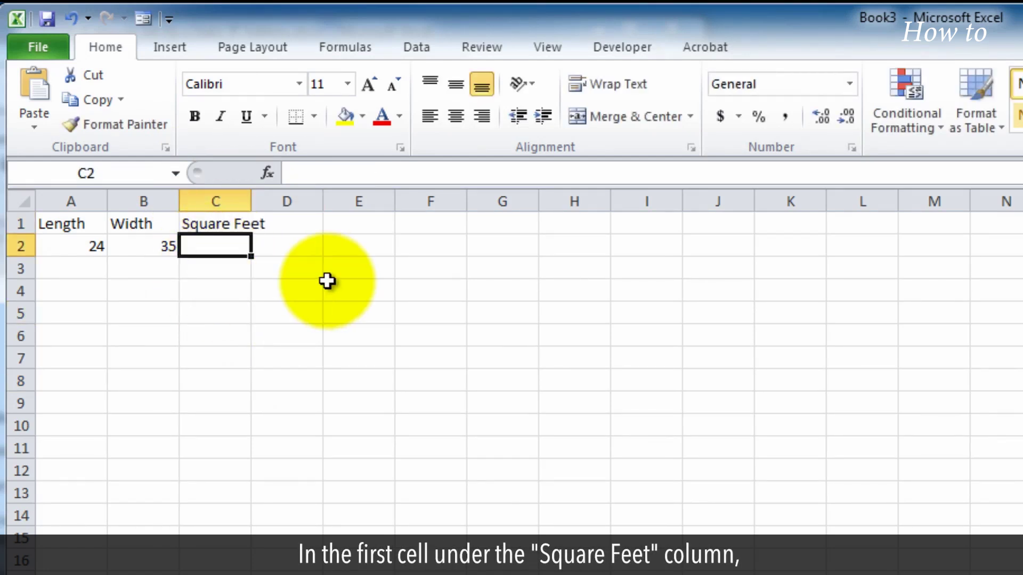
text(=)
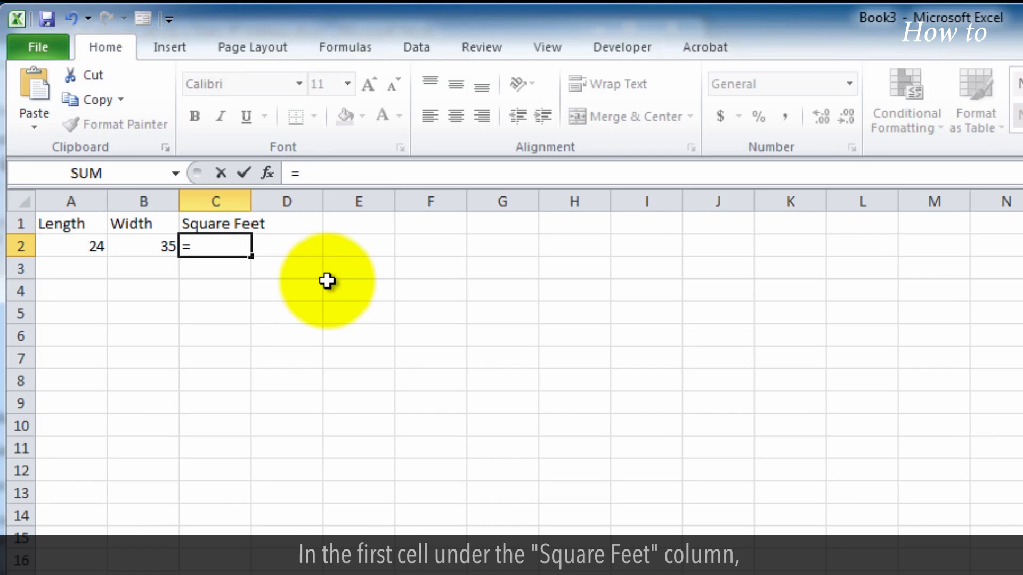
text(A)
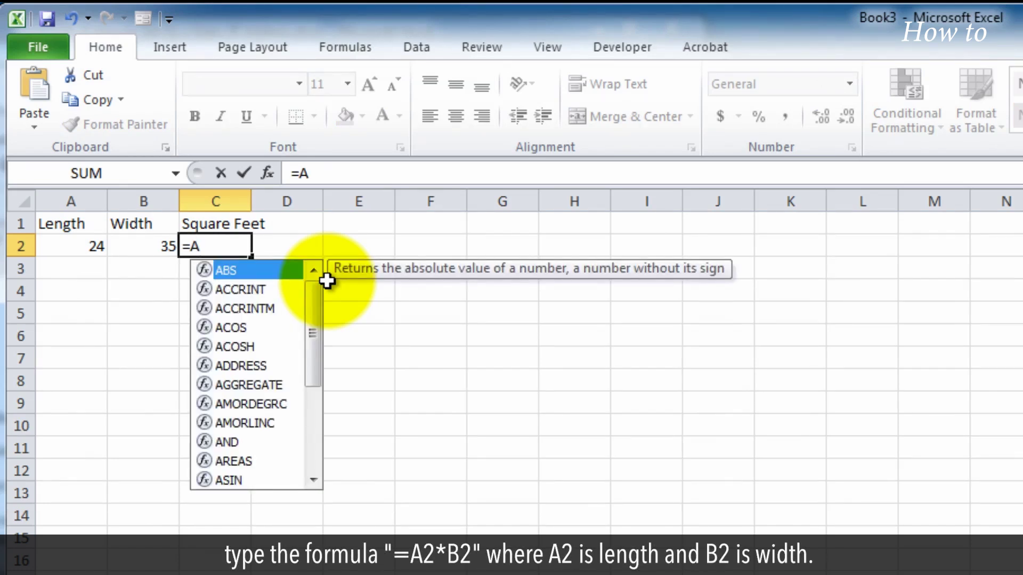
text(2*)
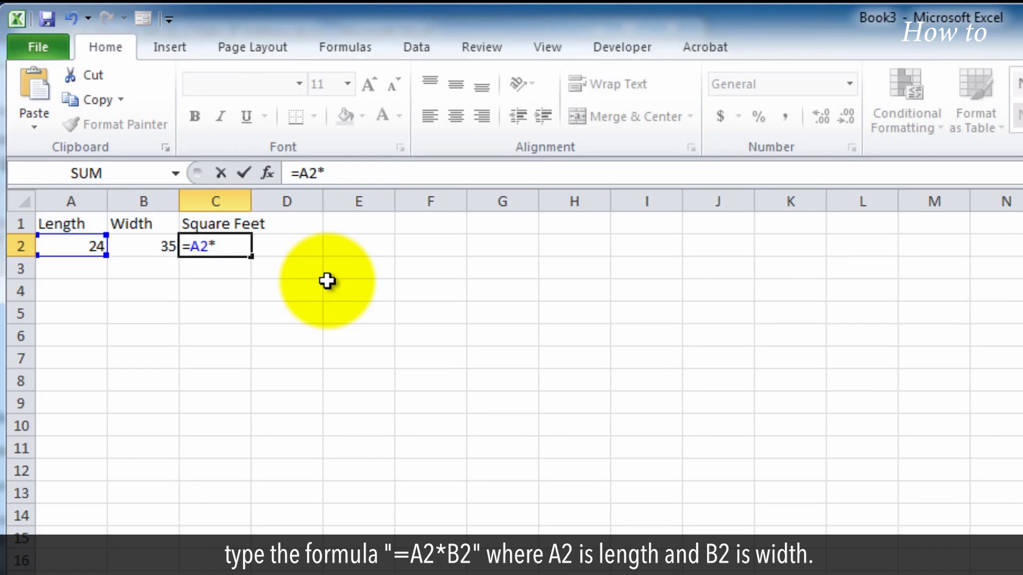
text(B2)
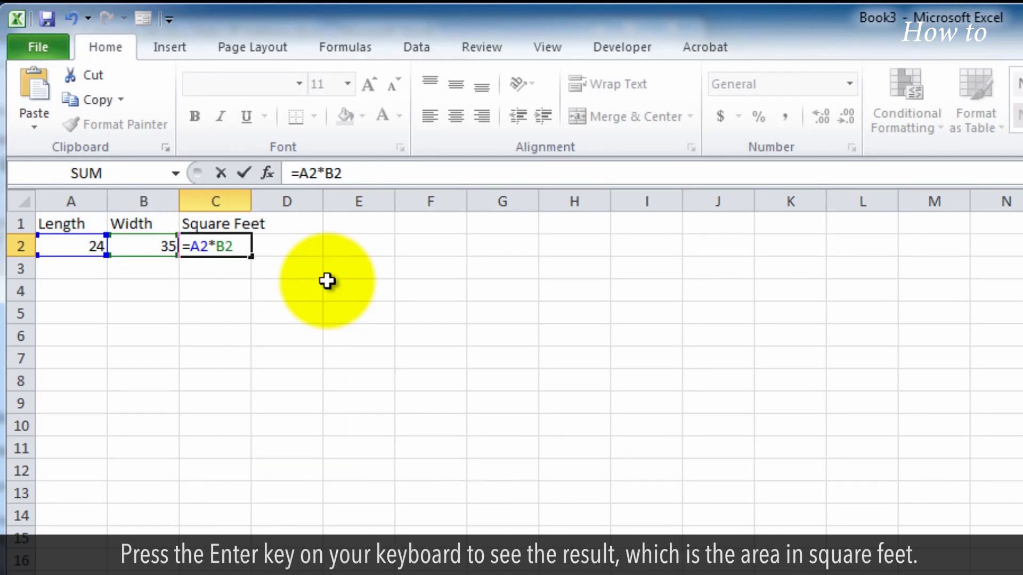
key(Return)
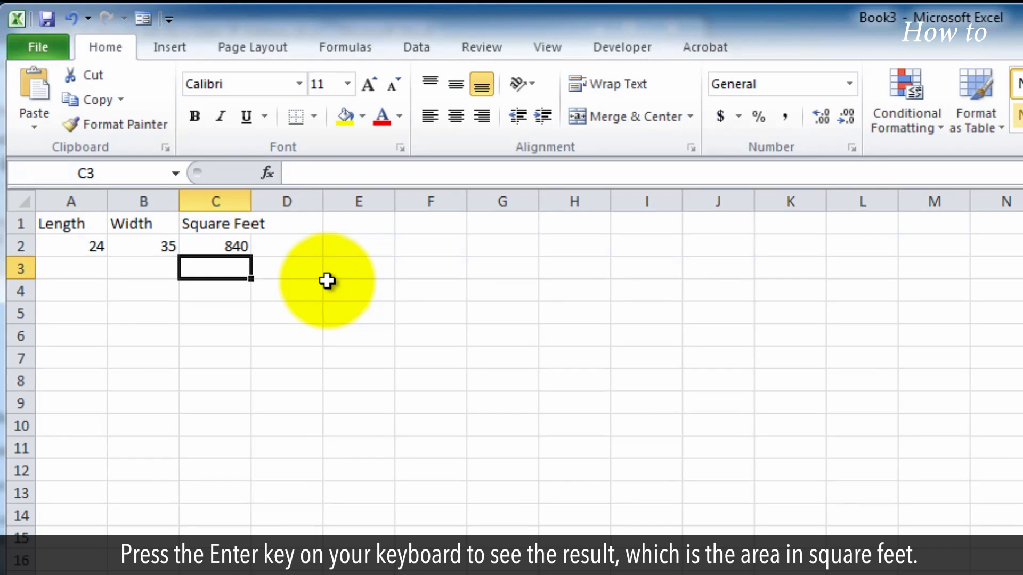
Enter length and width pairs 12×12, 20×30 and 50×20 in rows 3 through 5.
key(Left)
key(Left)
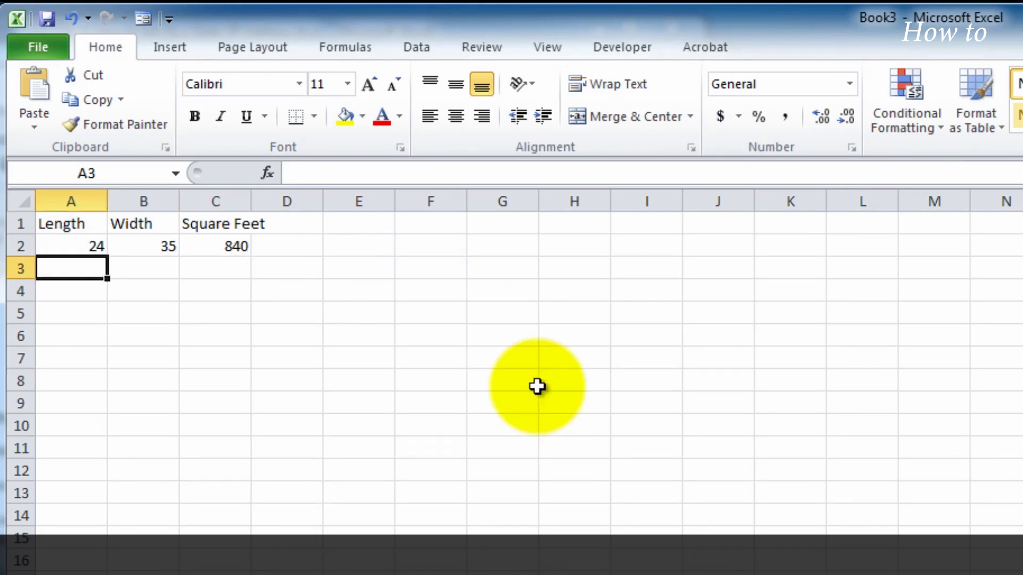
text(12)
key(Tab)
text(12)
key(Return)
key(Left)
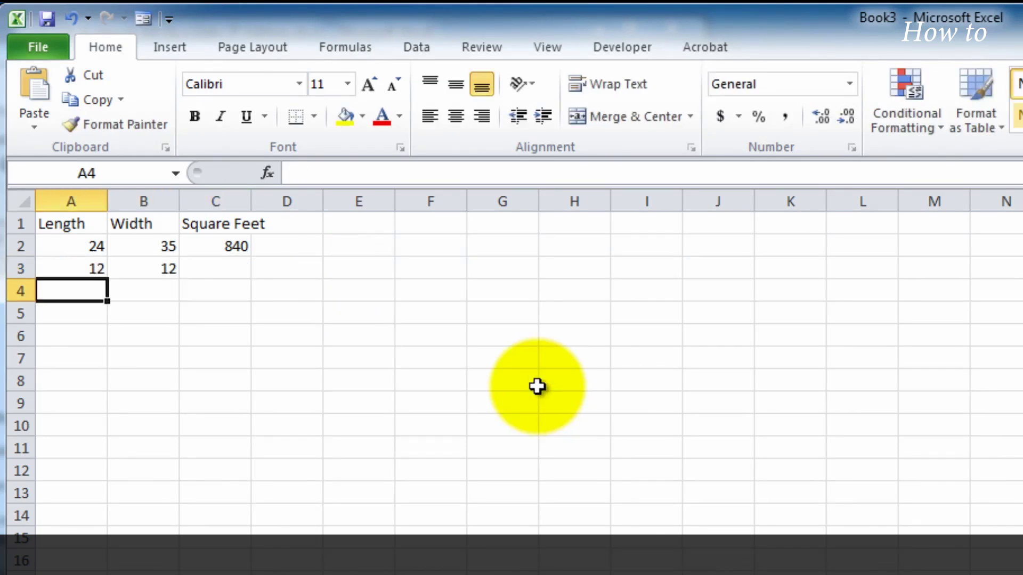
text(20)
key(Tab)
text(30)
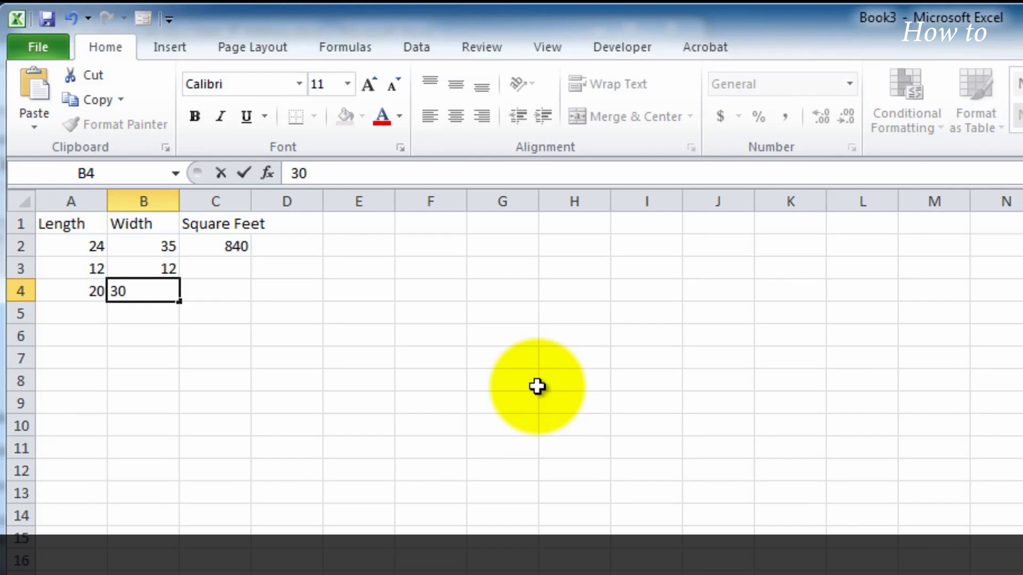
key(Return)
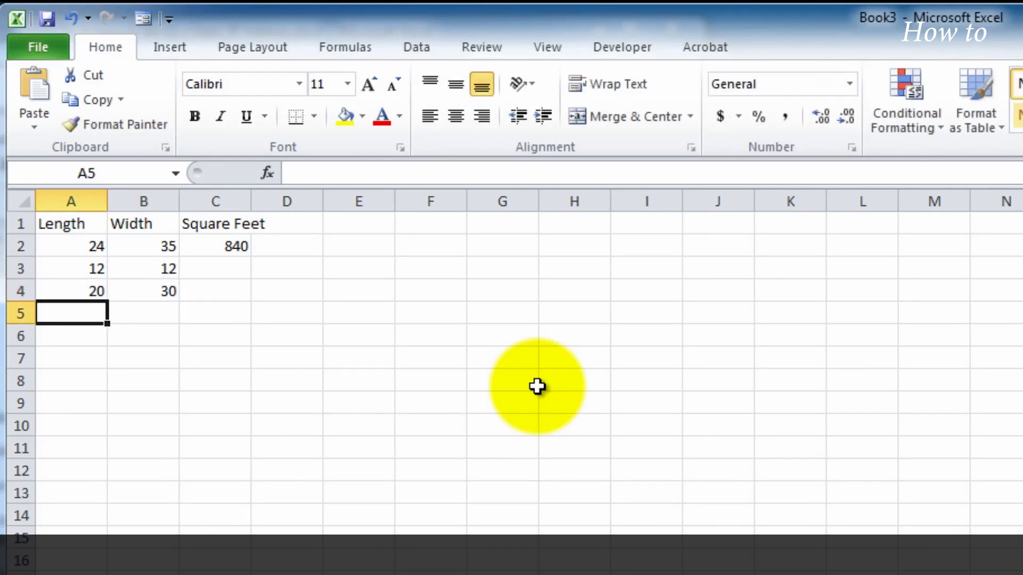
text(50)
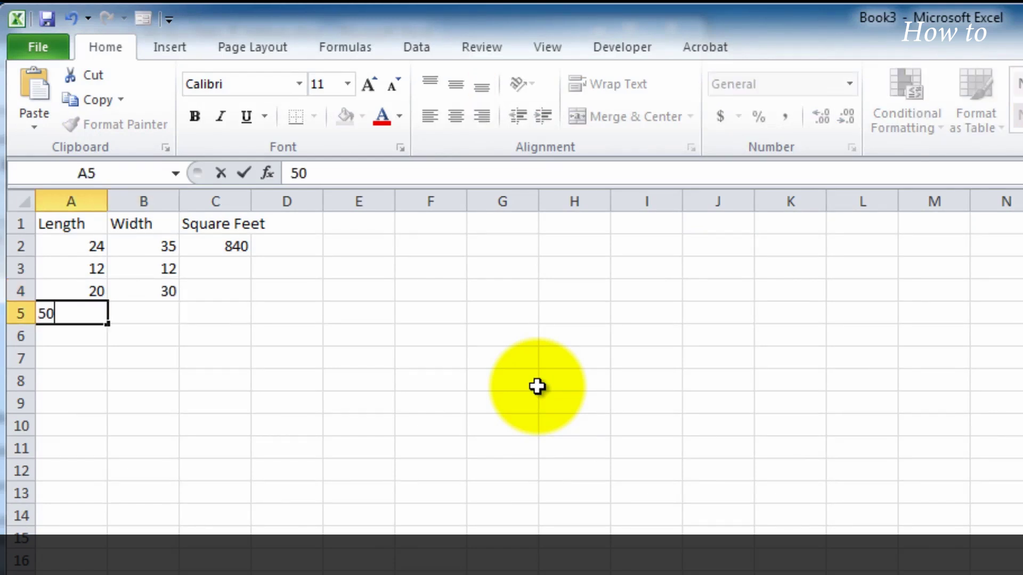
key(Tab)
text(2)
key(Tab)
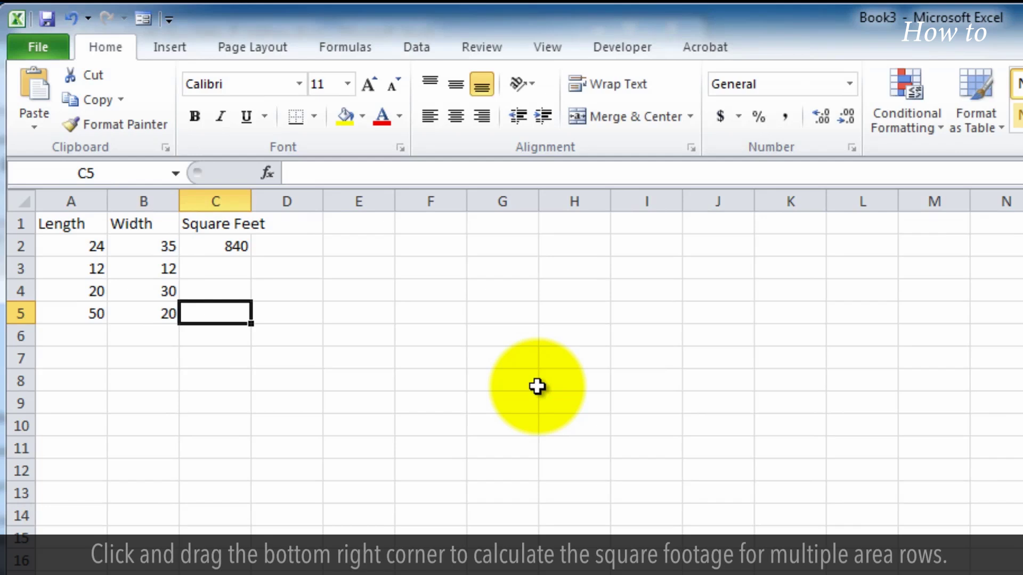
Fill the C2 area formula down to C5, giving 144, 600 and 1000.
click(239, 252)
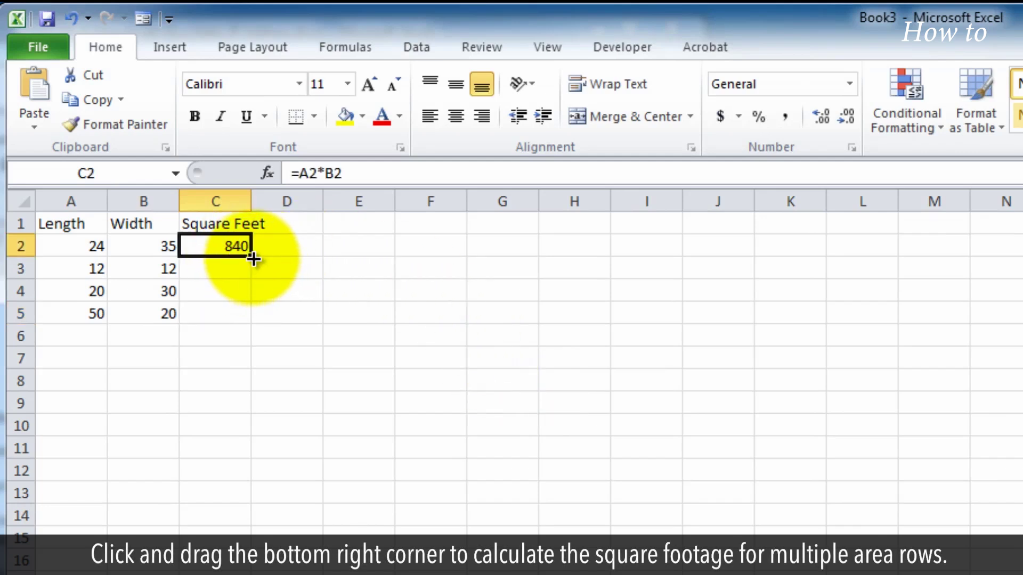
drag(253, 258, 248, 320)
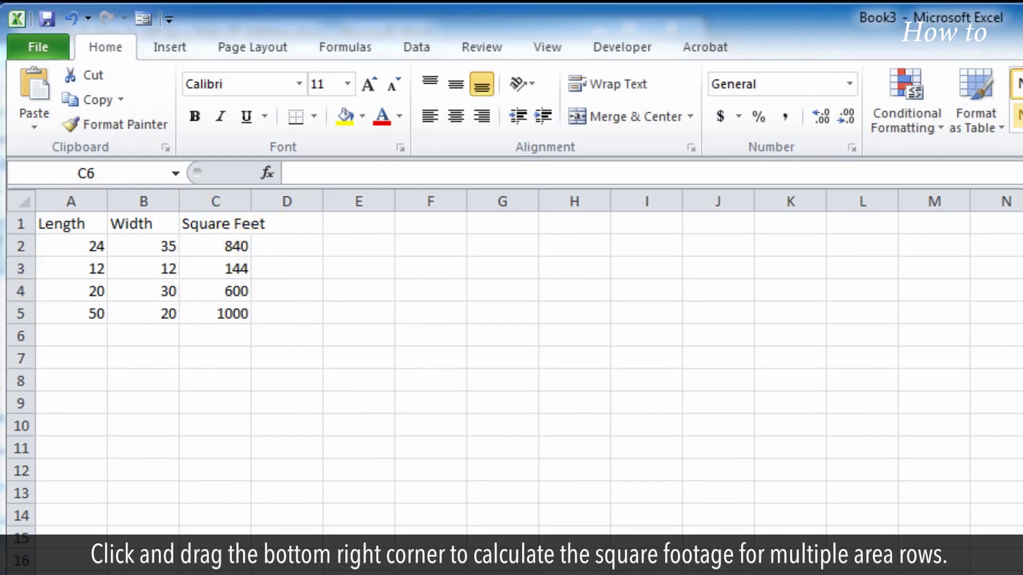
click(244, 336)
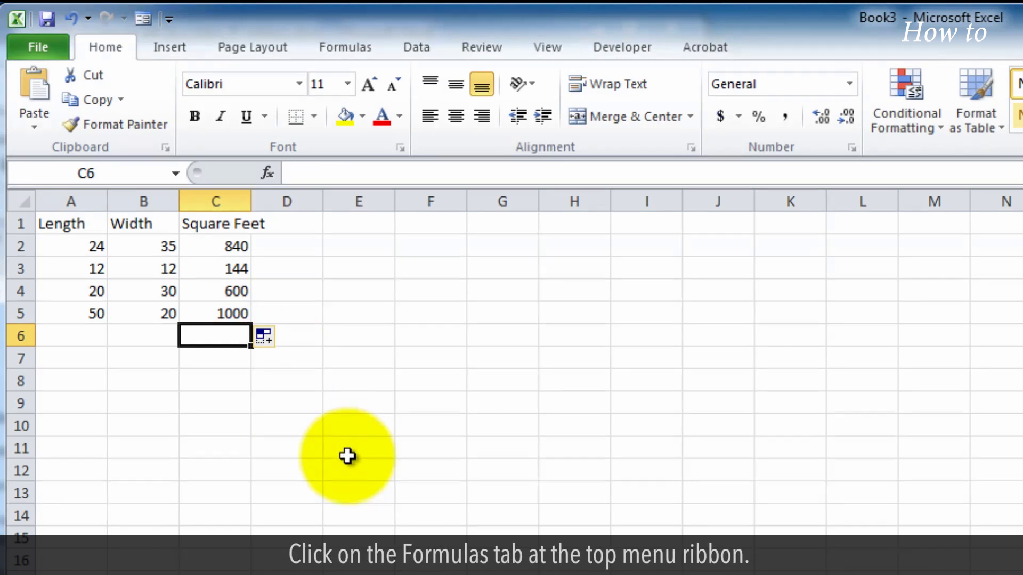
Put an AutoSum =SUM(C2:C5) total of 2584 in C6 and check its formula.
click(345, 49)
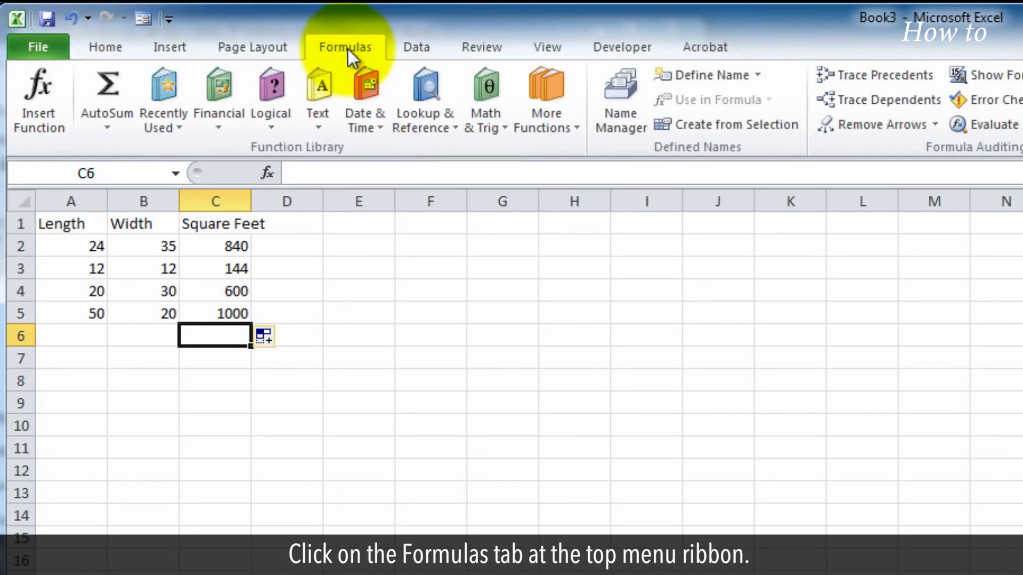
click(104, 94)
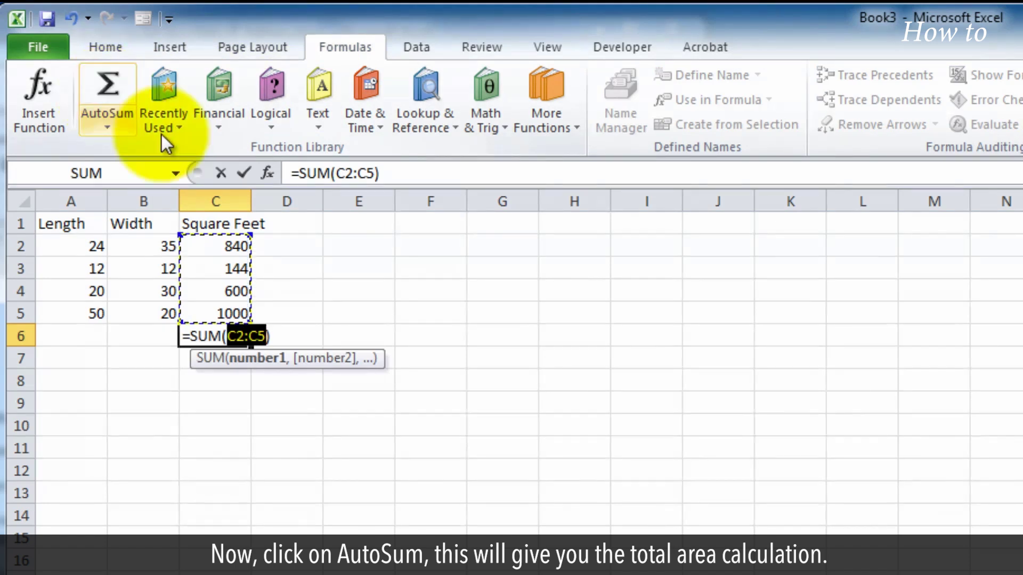
click(244, 173)
click(432, 356)
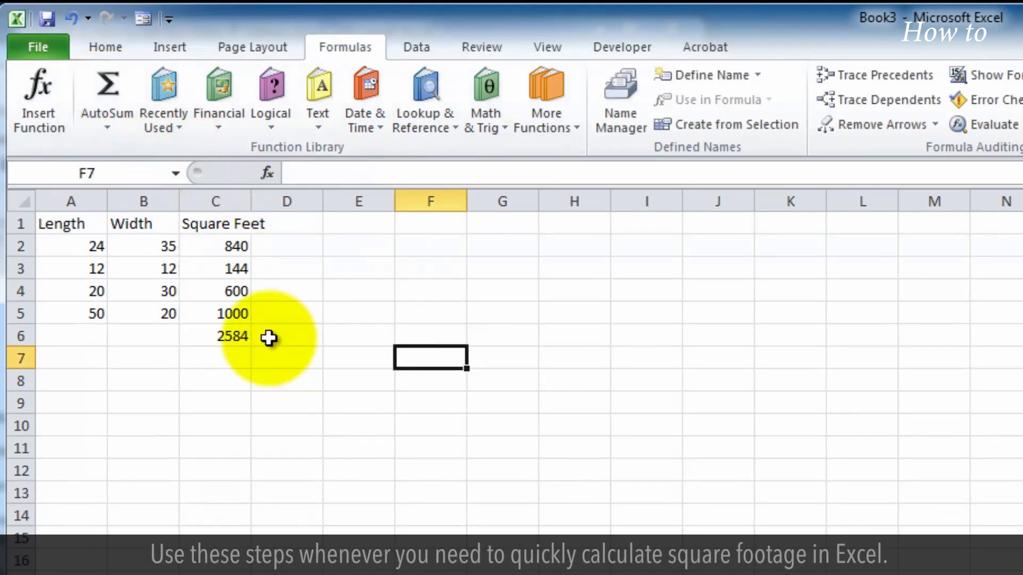
click(240, 336)
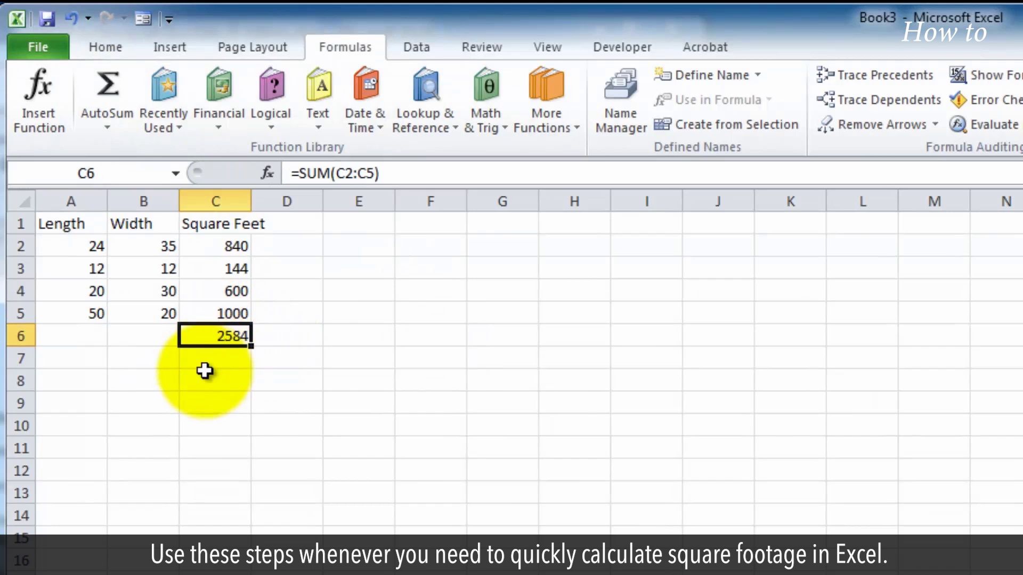